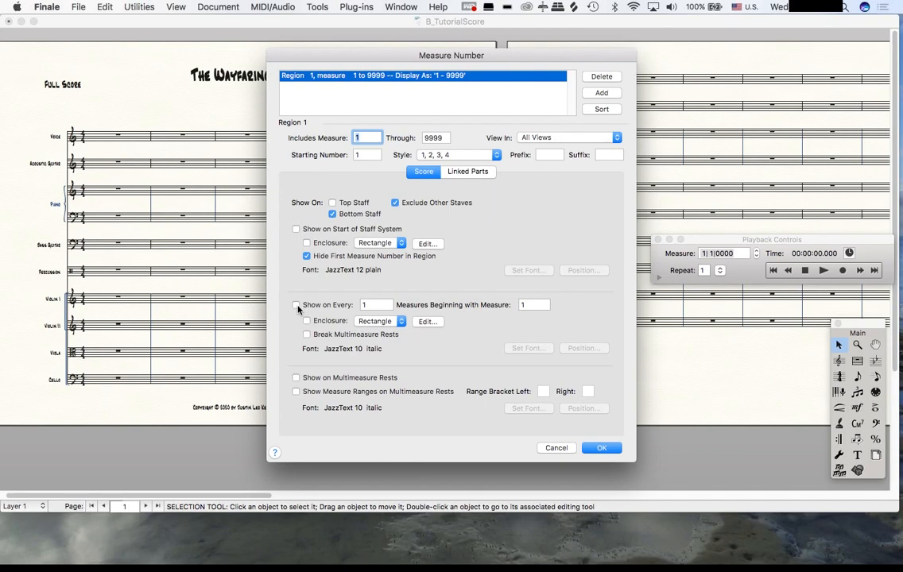
- Show score measure numbers on every 1 measure beginning with measure 1, enclosed in a rectangle with the existing enclosure design
{"action": "left_click", "coordinate": [296, 306]}
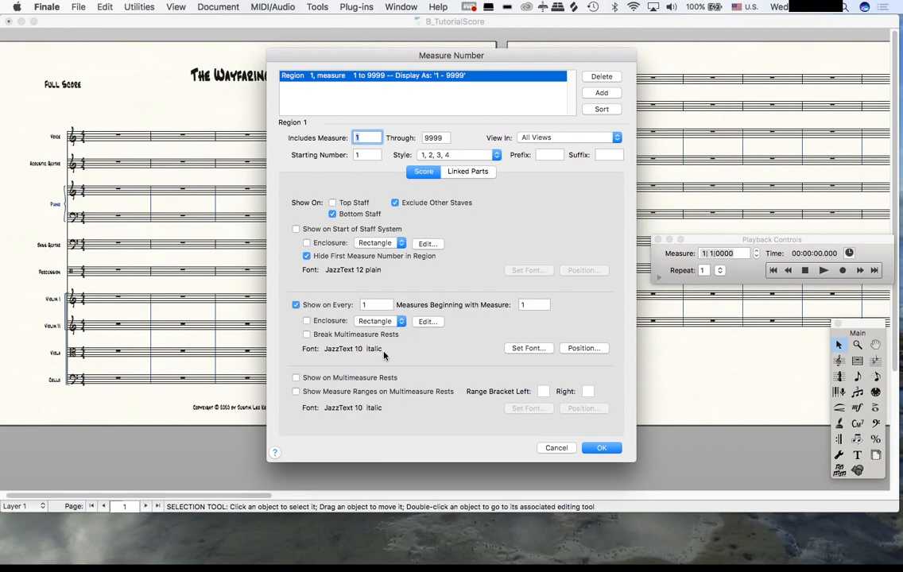
{"action": "left_click", "coordinate": [307, 321]}
{"action": "left_click", "coordinate": [427, 321]}
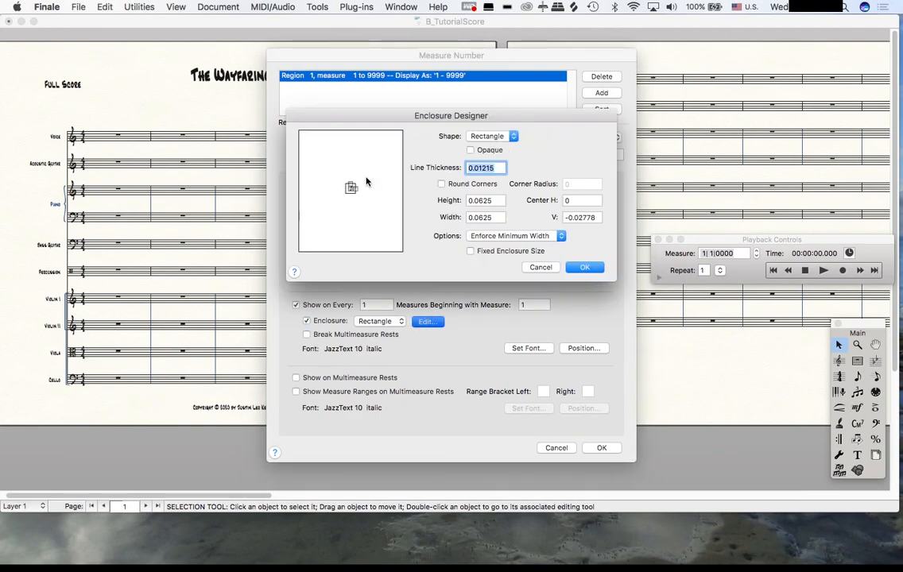
{"action": "left_click", "coordinate": [586, 268]}
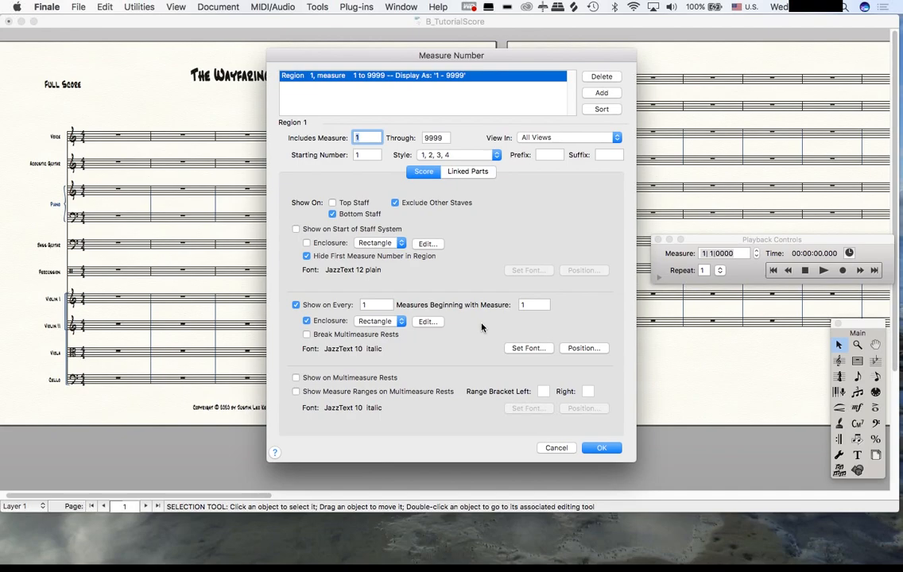
- Set the font of the score's every-measure numbers to JazzText size 24 without italics
{"action": "left_click", "coordinate": [531, 350]}
{"action": "double_click", "coordinate": [608, 89]}
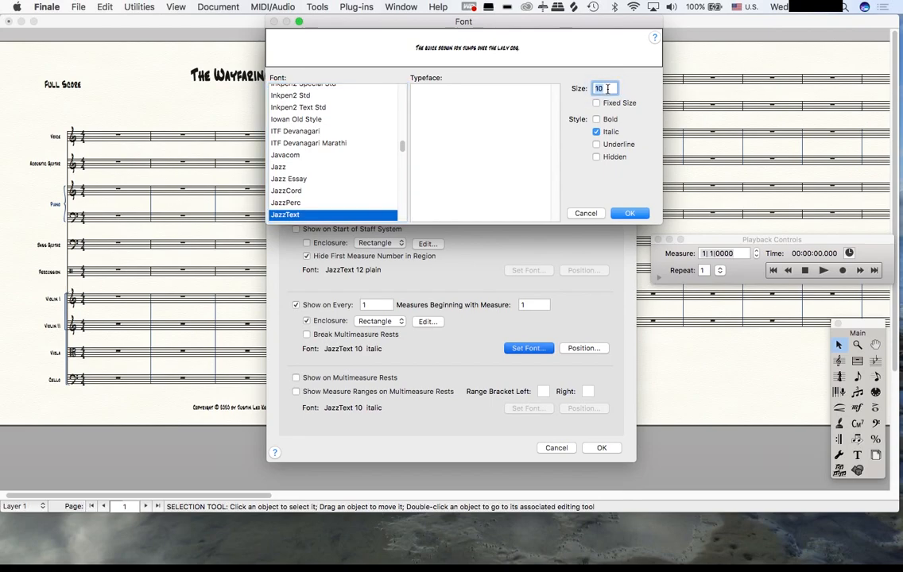
{"action": "type", "text": "24"}
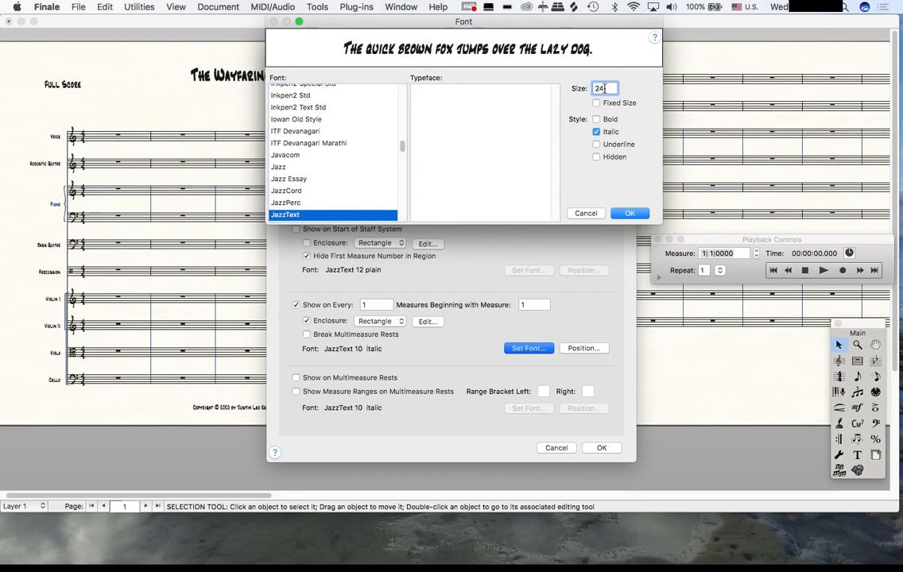
{"action": "left_click", "coordinate": [596, 132]}
{"action": "left_click", "coordinate": [633, 213]}
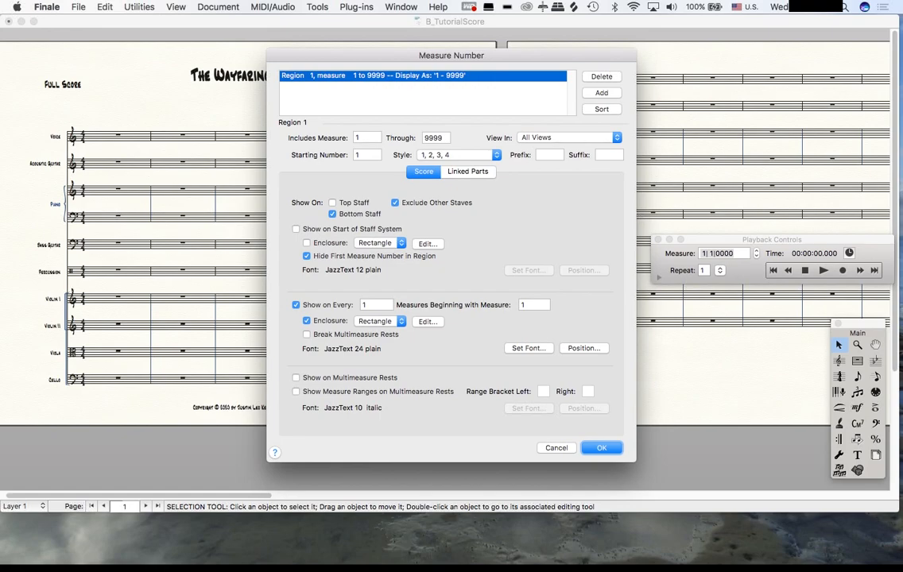
- Position the score's every-measure numbers with Center alignment and justification, horizontal distance 0 and vertical distance -1.4 from the staff
{"action": "left_click", "coordinate": [580, 349]}
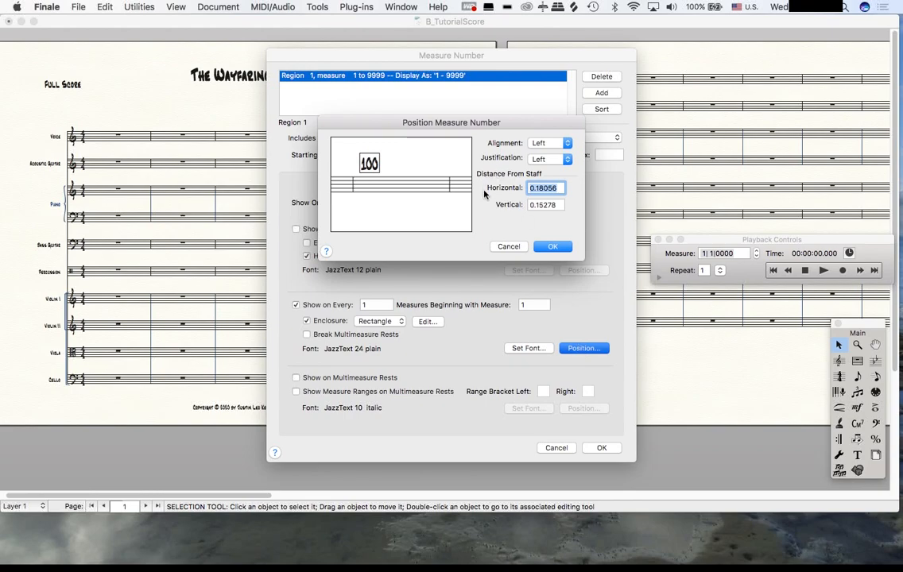
{"action": "left_click", "coordinate": [565, 143]}
{"action": "left_click", "coordinate": [526, 169]}
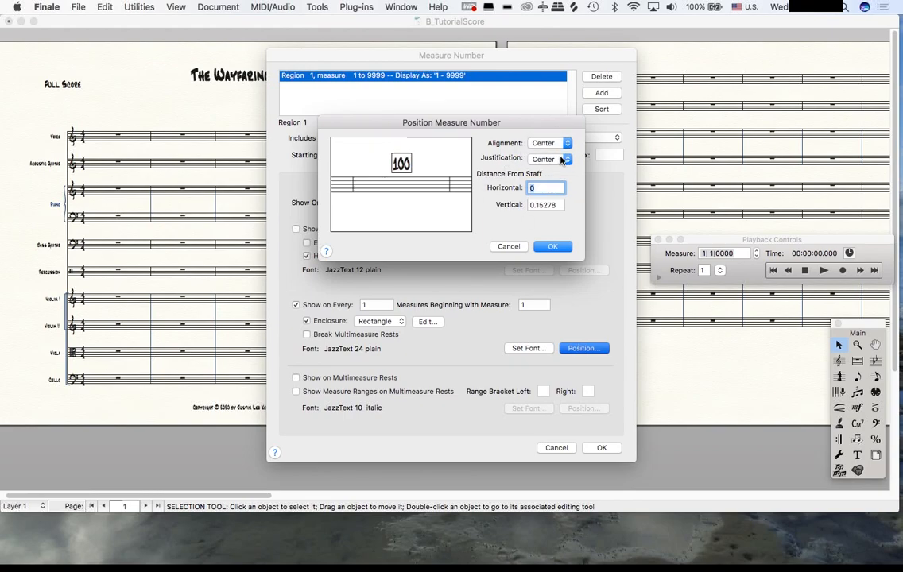
{"action": "double_click", "coordinate": [558, 205]}
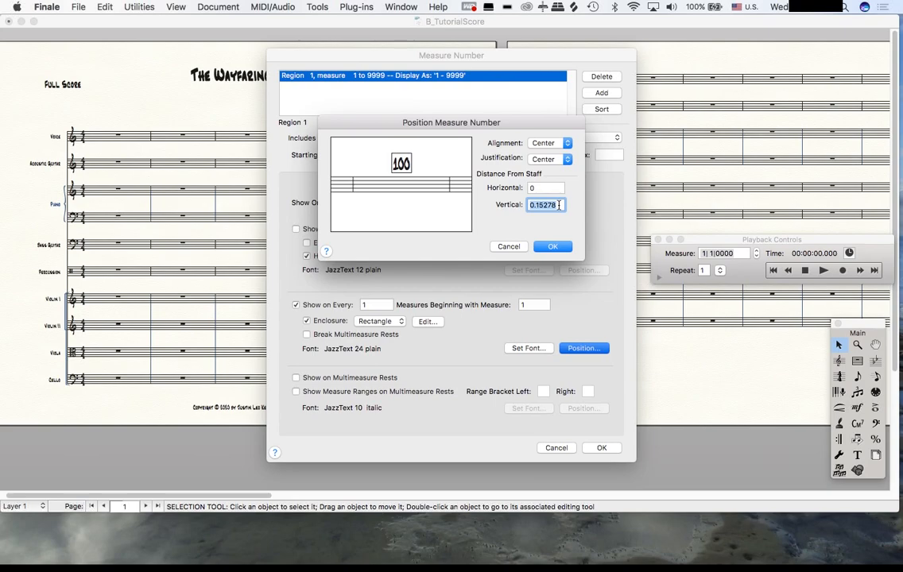
{"action": "type", "text": "-1.4"}
{"action": "left_click", "coordinate": [550, 187]}
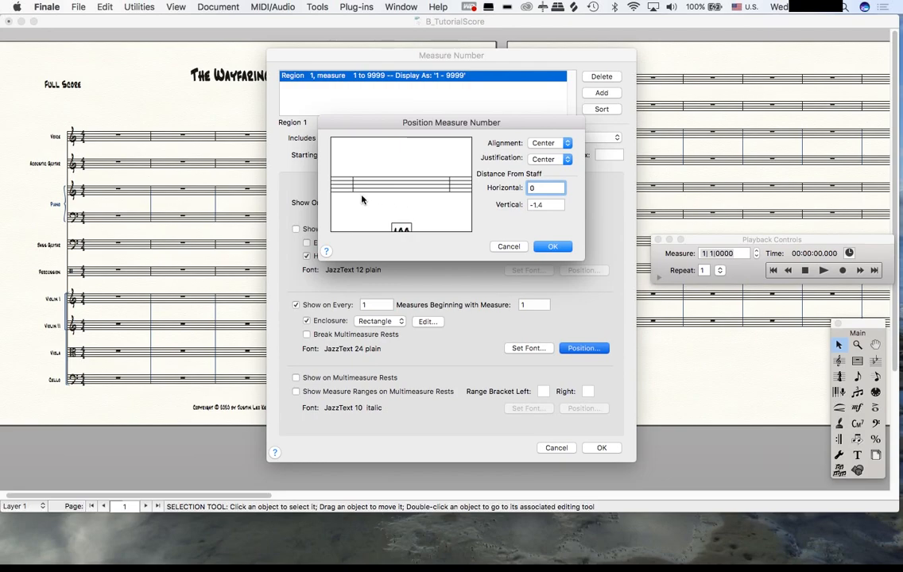
{"action": "left_click", "coordinate": [551, 247]}
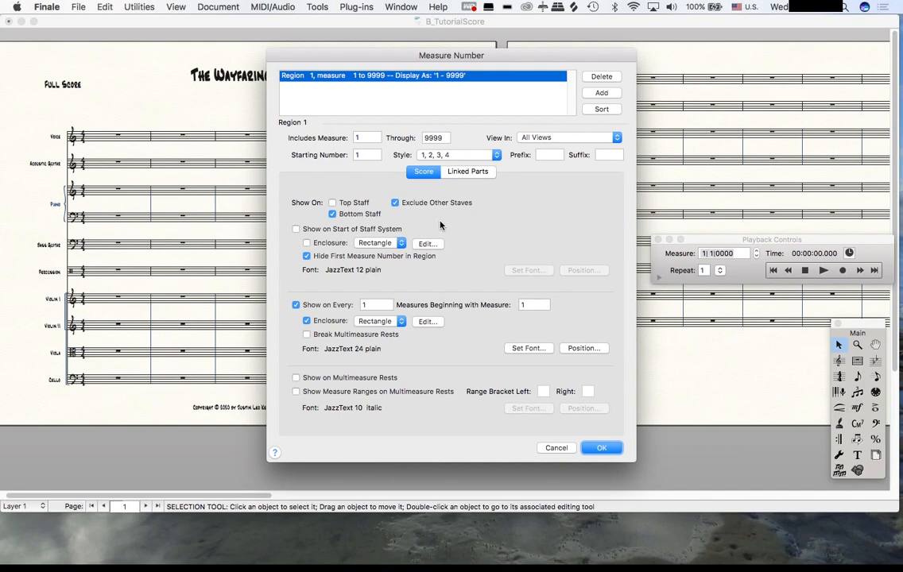
- Stop the linked parts from using score settings and enclose their start-of-system measure numbers in a rectangle
{"action": "left_click", "coordinate": [462, 173]}
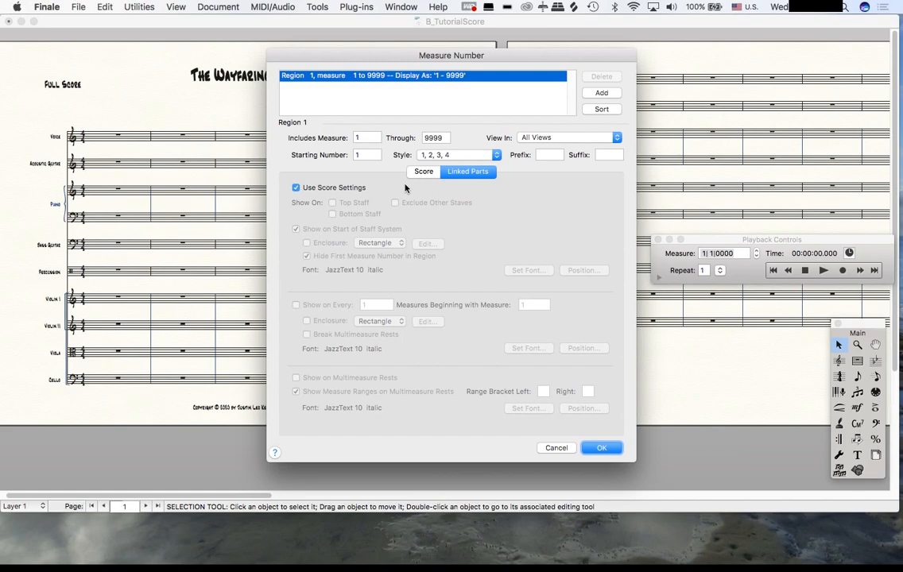
{"action": "left_click", "coordinate": [295, 187]}
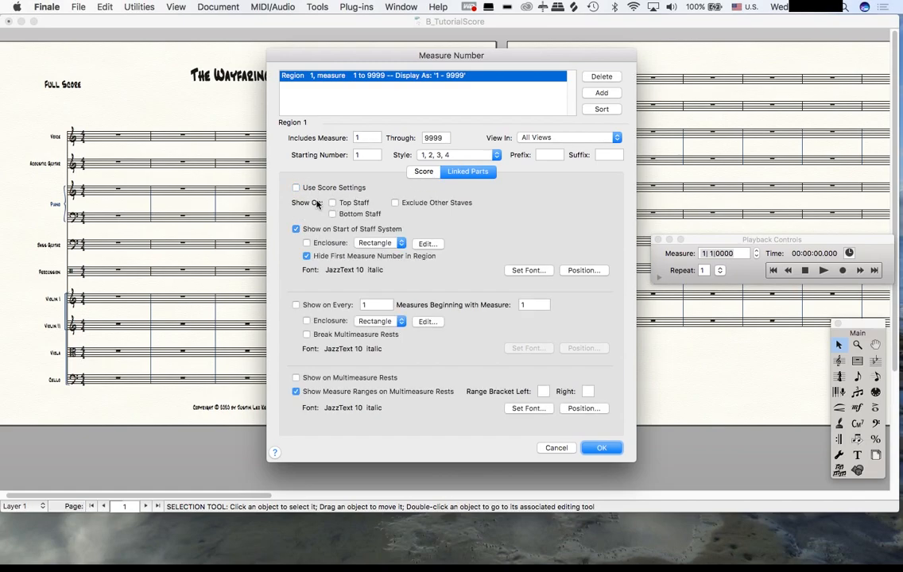
{"action": "left_click", "coordinate": [330, 244]}
{"action": "left_click", "coordinate": [427, 244]}
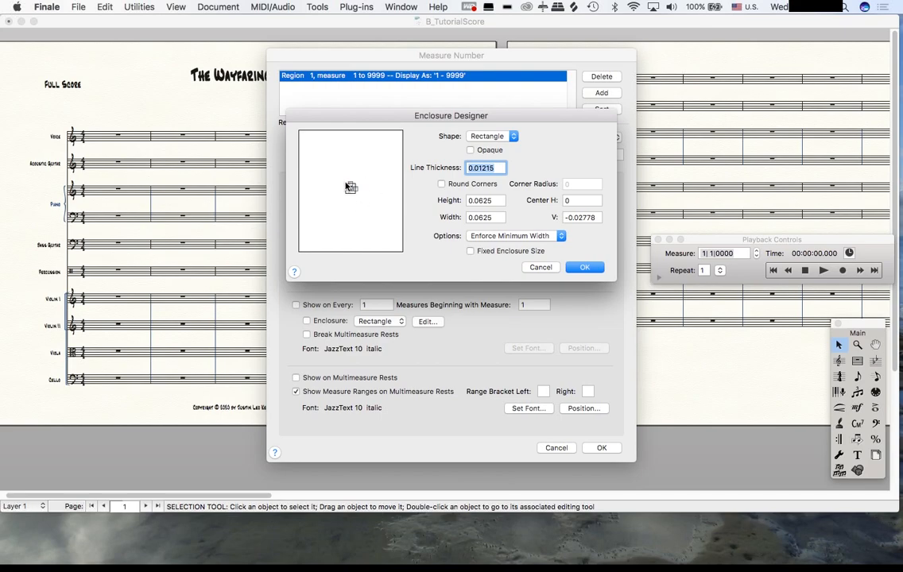
{"action": "left_click", "coordinate": [583, 268]}
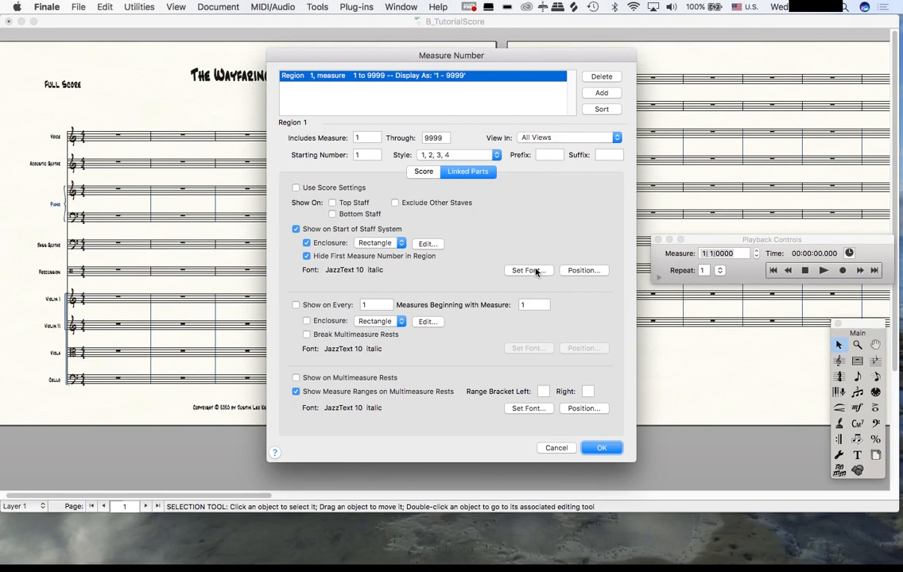
- Set the linked parts' start-of-system measure number font to JazzText size 16 without italics
{"action": "left_click", "coordinate": [534, 271]}
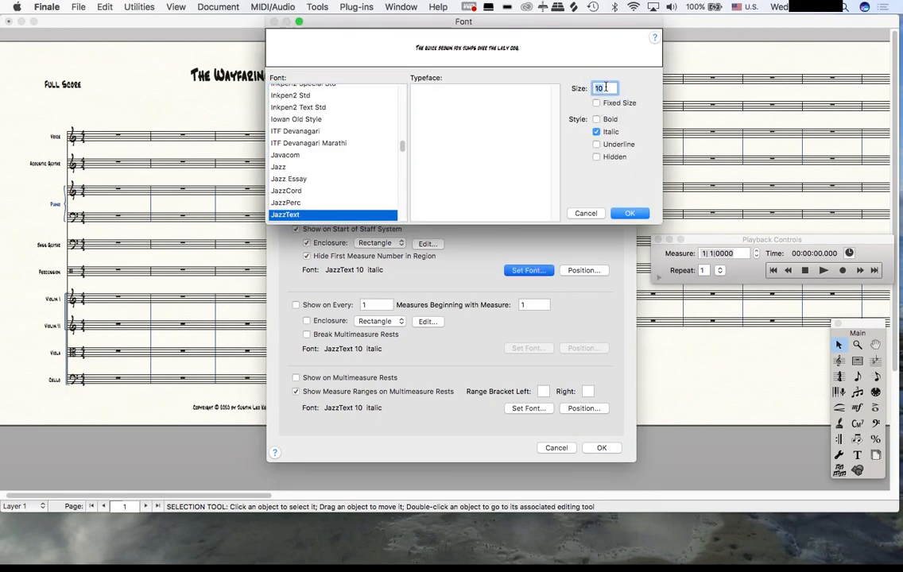
{"action": "type", "text": "16"}
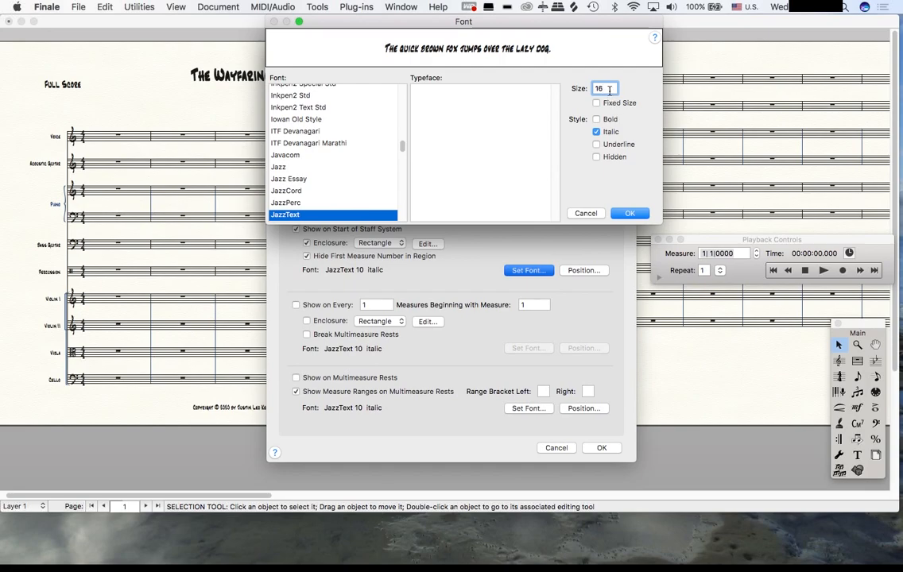
{"action": "left_click", "coordinate": [596, 133]}
{"action": "left_click", "coordinate": [630, 213]}
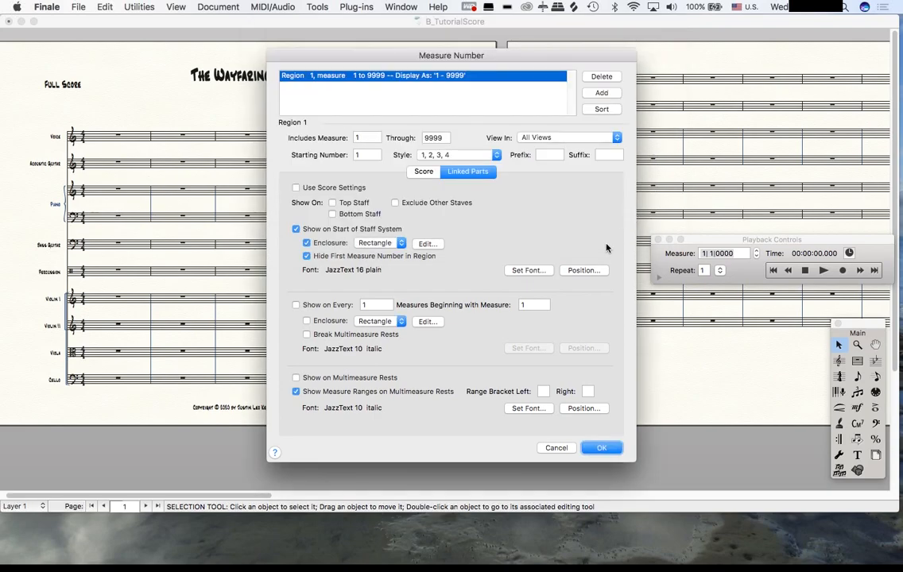
- Set the vertical distance from the staff to .3 for the linked parts' start-of-system measure numbers
{"action": "left_click", "coordinate": [581, 270]}
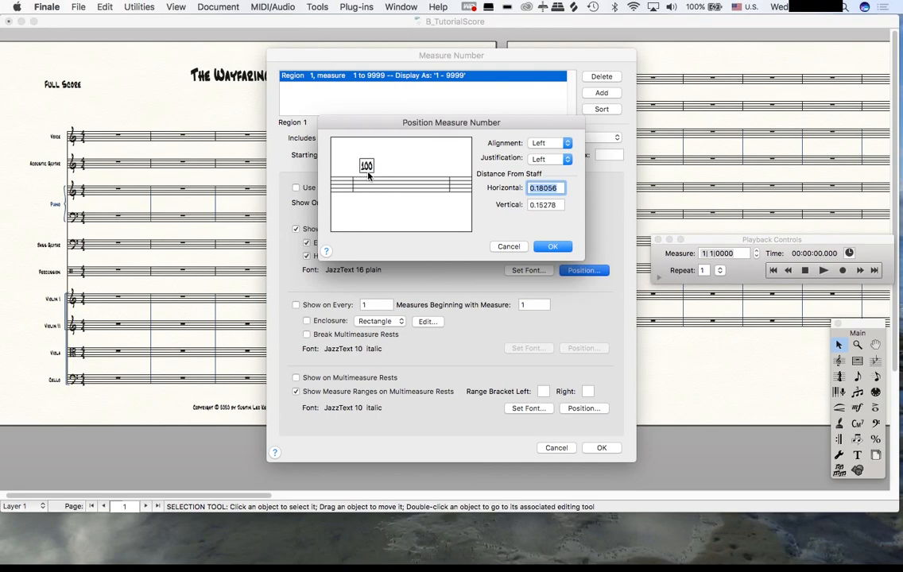
{"action": "double_click", "coordinate": [547, 205]}
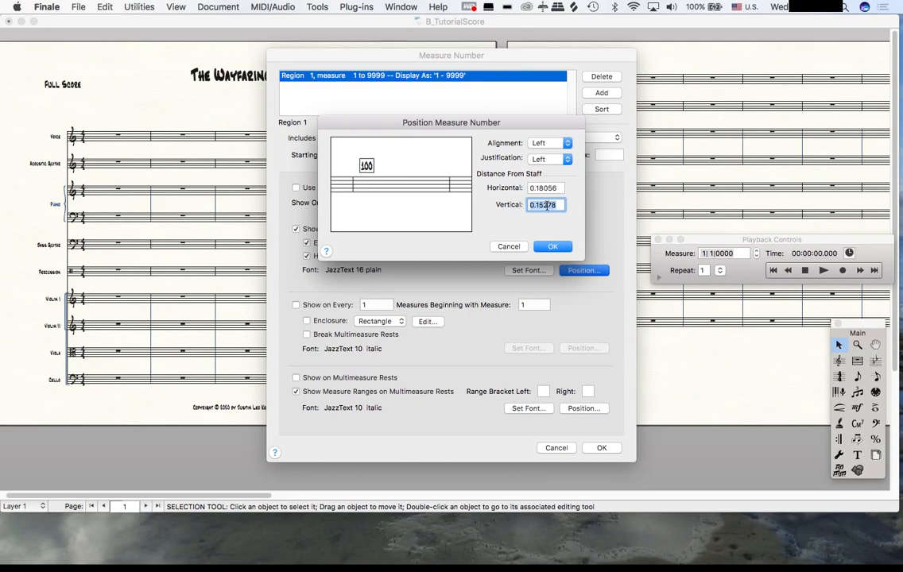
{"action": "type", "text": ".3"}
{"action": "left_click", "coordinate": [558, 189]}
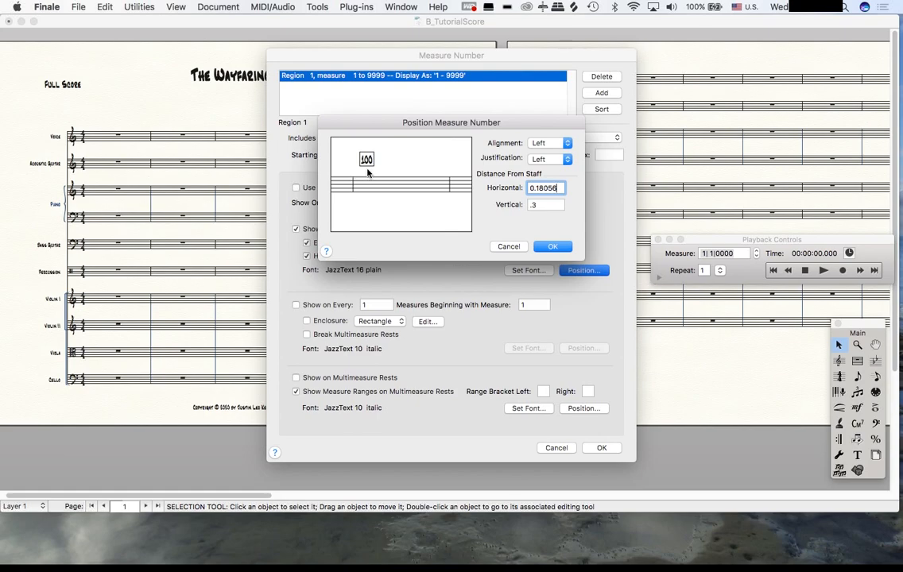
{"action": "left_click", "coordinate": [552, 247]}
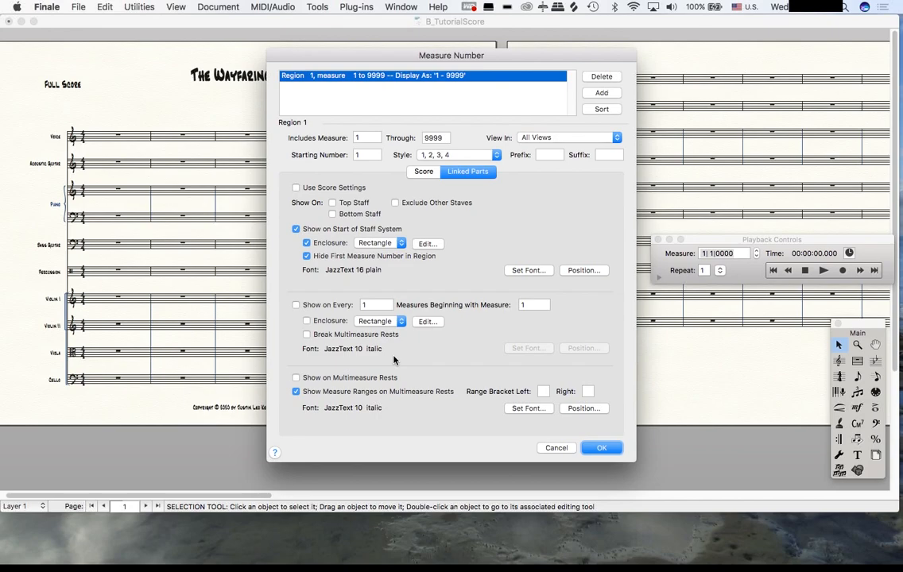
- Show linked-part measure numbers on multimeasure rests in JazzText 12 without italics, and apply the measure number settings
{"action": "left_click", "coordinate": [297, 379]}
{"action": "left_click", "coordinate": [529, 409]}
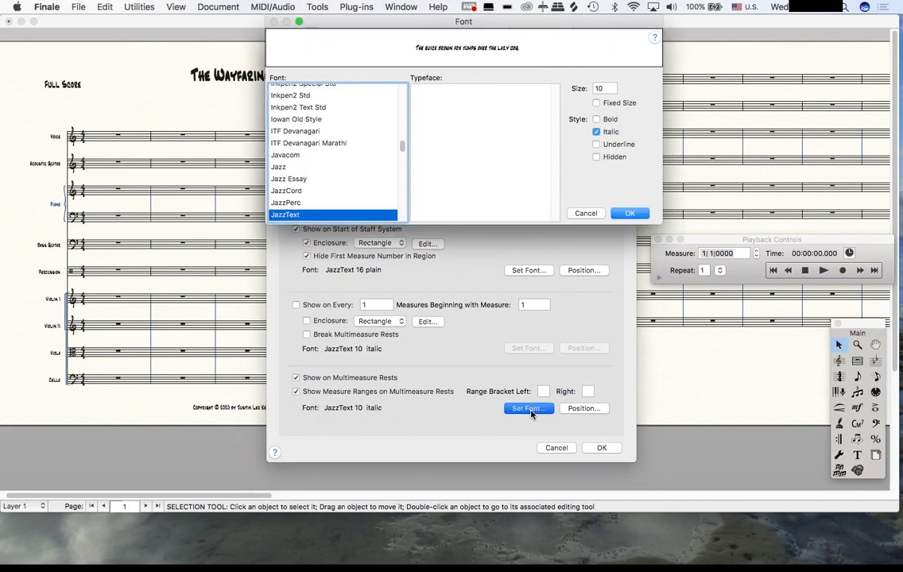
{"action": "left_click", "coordinate": [607, 88]}
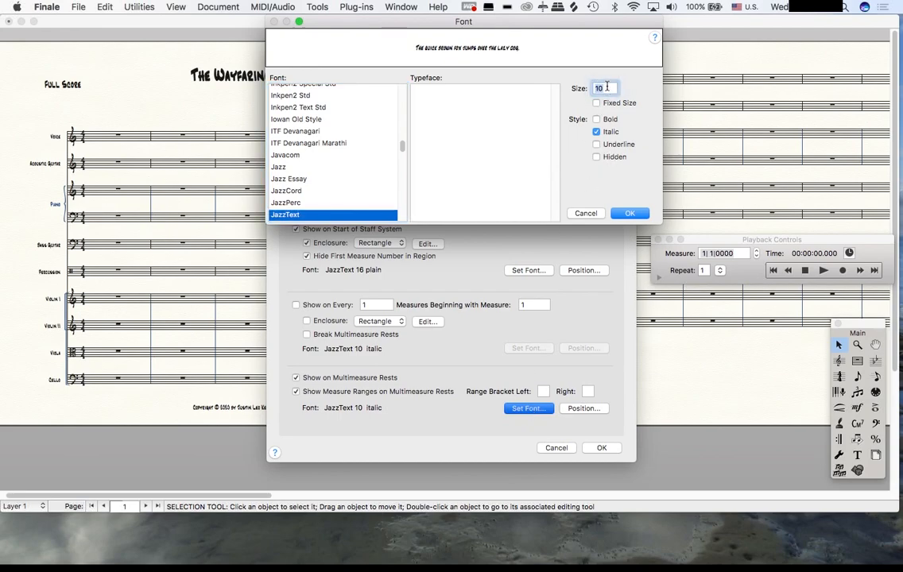
{"action": "type", "text": "12"}
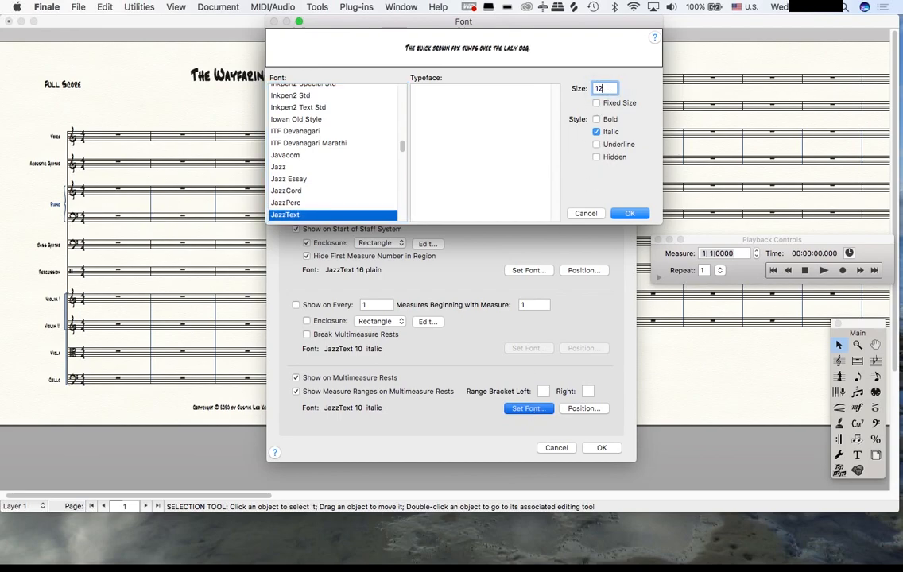
{"action": "left_click_drag", "start_coordinate": [355, 21], "coordinate": [559, 46]}
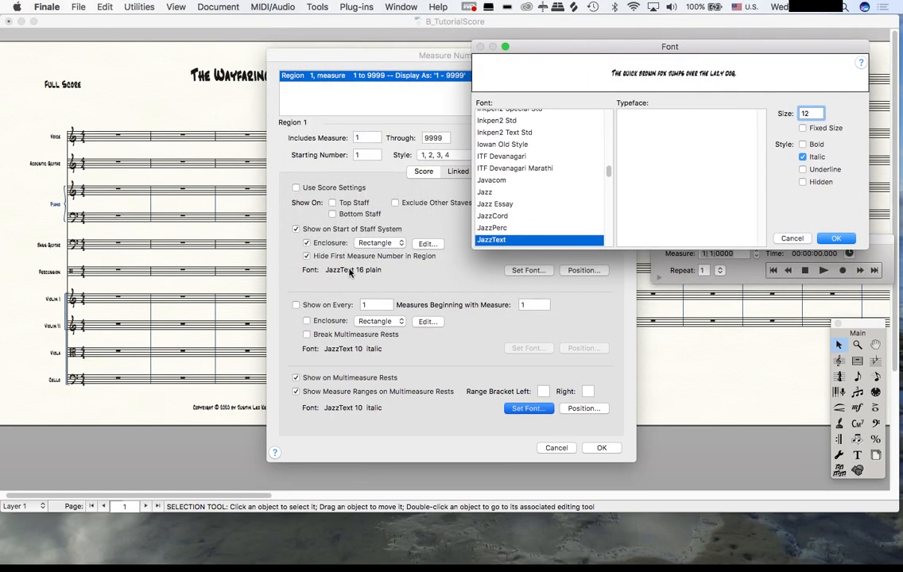
{"action": "left_click", "coordinate": [802, 157]}
{"action": "left_click", "coordinate": [834, 240]}
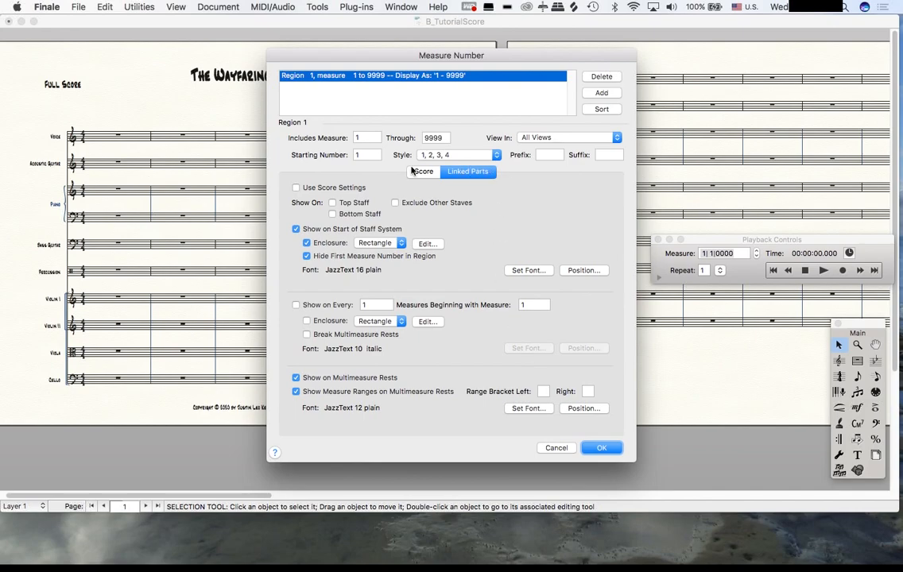
{"action": "left_click", "coordinate": [611, 451]}
{"action": "left_click", "coordinate": [602, 449]}
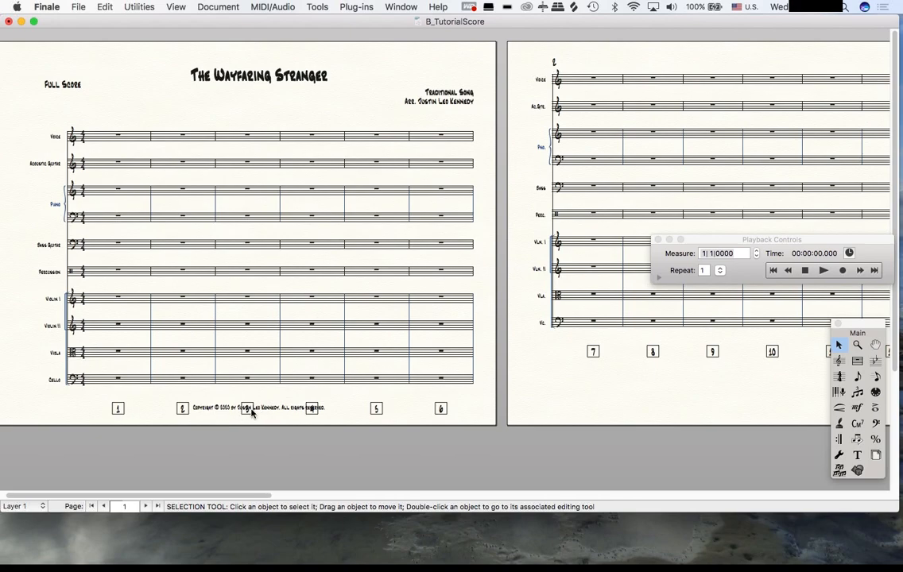
- With the Page Layout tool, lower the first system's top margin to just above the Voice staff and move the system up, clear of the copyright line
{"action": "left_click", "coordinate": [876, 454]}
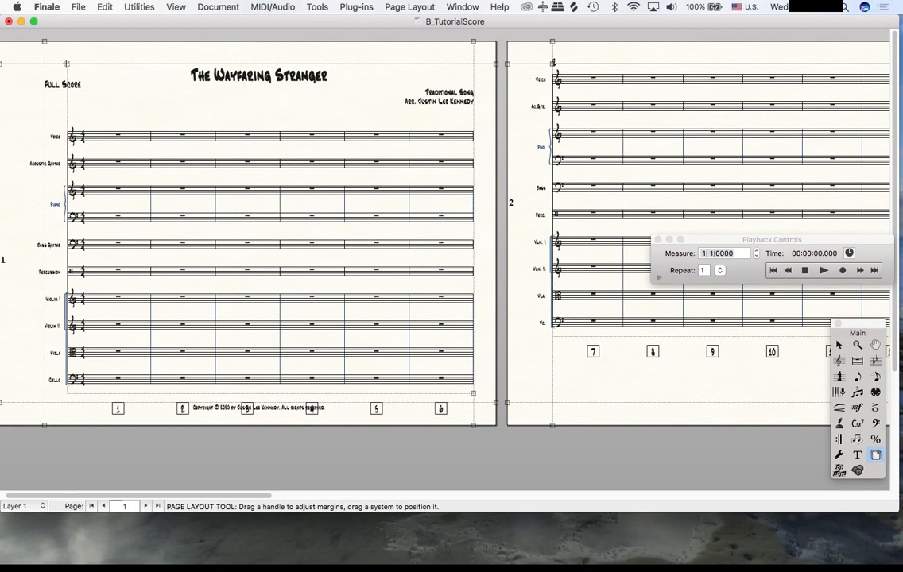
{"action": "left_click_drag", "start_coordinate": [67, 64], "coordinate": [67, 87]}
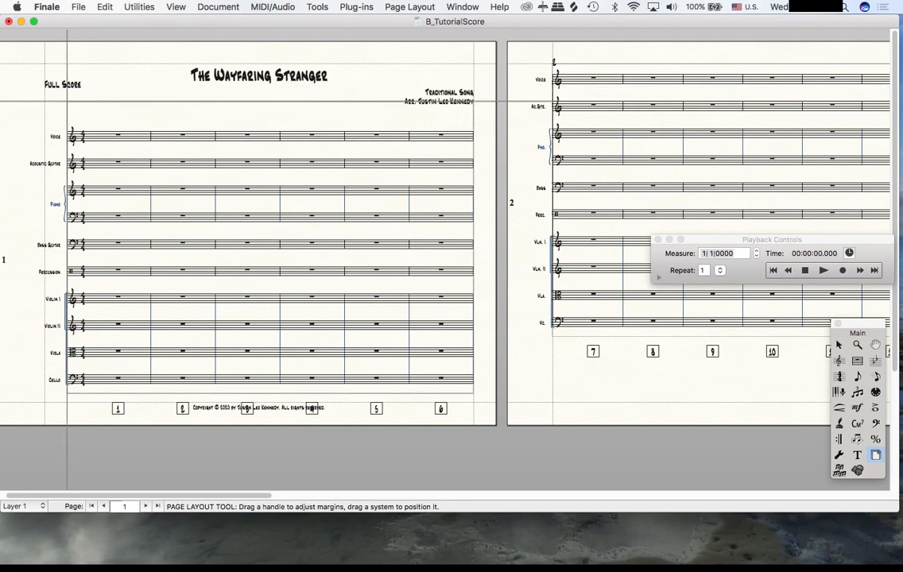
{"action": "left_click_drag", "start_coordinate": [67, 63], "coordinate": [68, 102]}
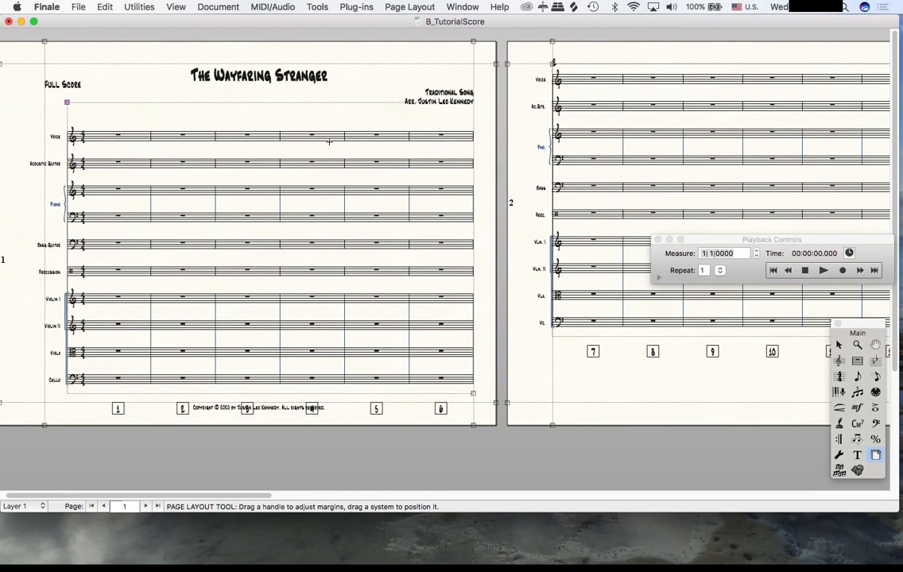
{"action": "left_click_drag", "start_coordinate": [318, 136], "coordinate": [321, 118]}
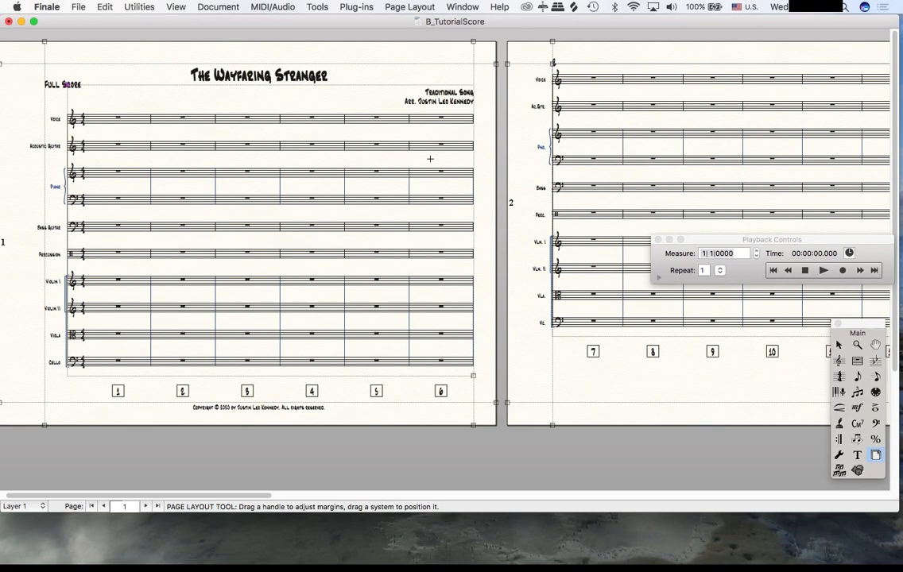
- Try shifting the first system slightly left, undo that move, and return to the Selection tool
{"action": "left_click_drag", "start_coordinate": [430, 159], "coordinate": [413, 159]}
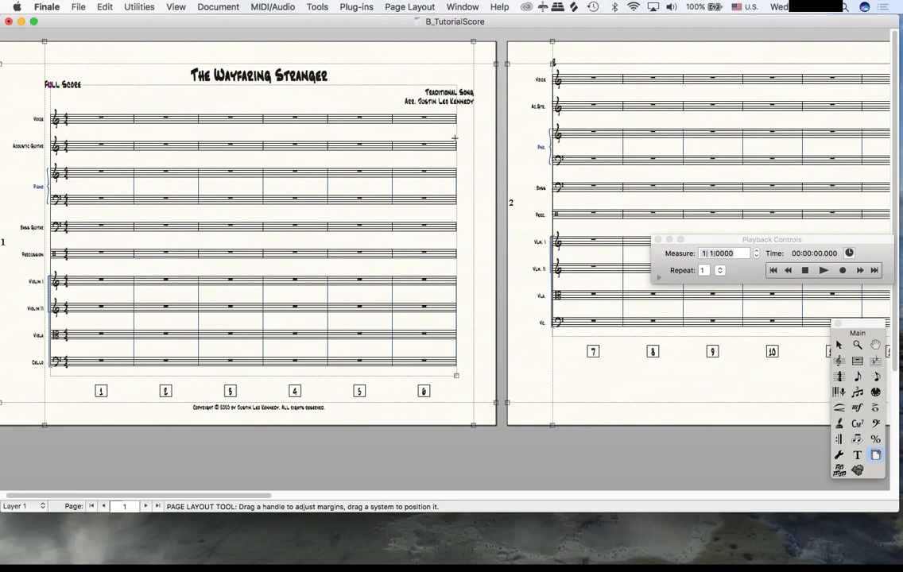
{"action": "key", "text": "super+z"}
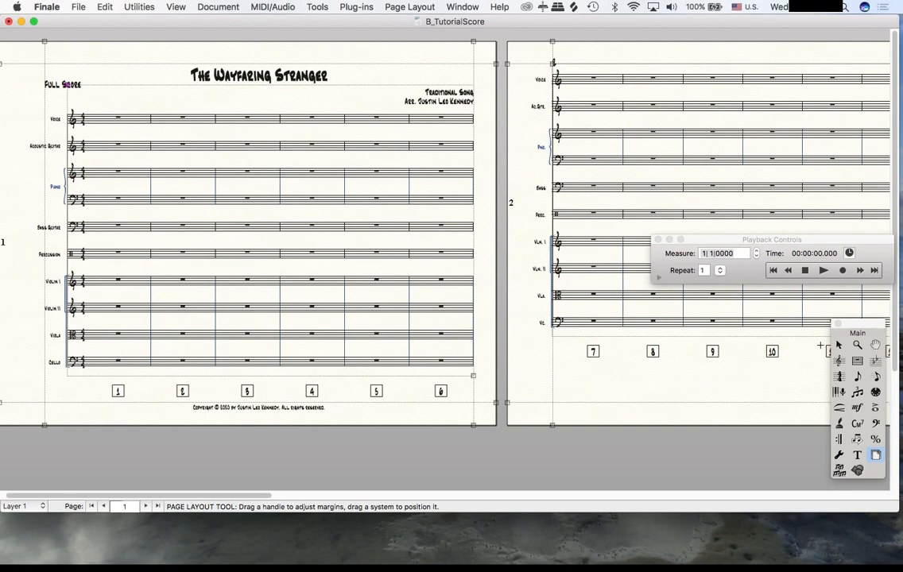
{"action": "left_click", "coordinate": [838, 347]}
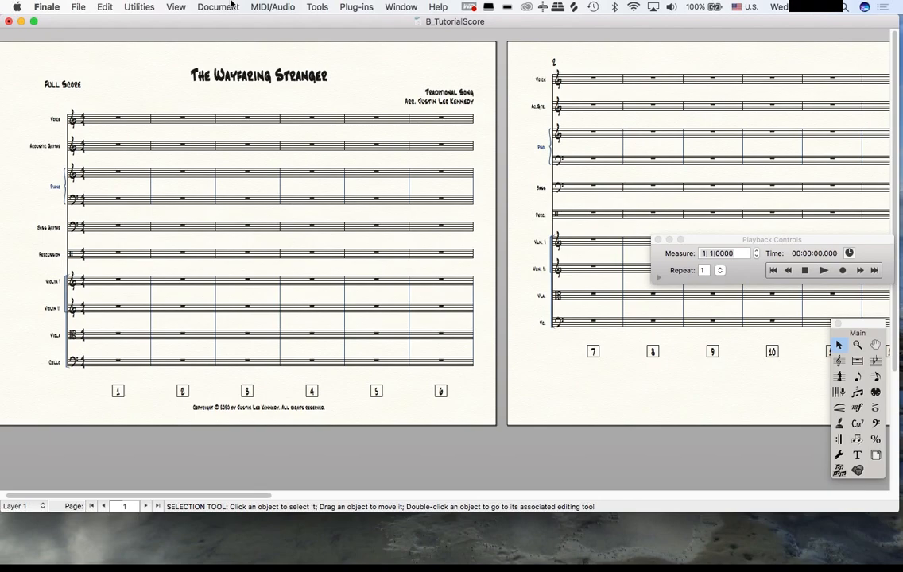
- In the document options for multimeasure rests, set the vertical number adjustment to .2 and apply it
{"action": "left_click", "coordinate": [211, 7]}
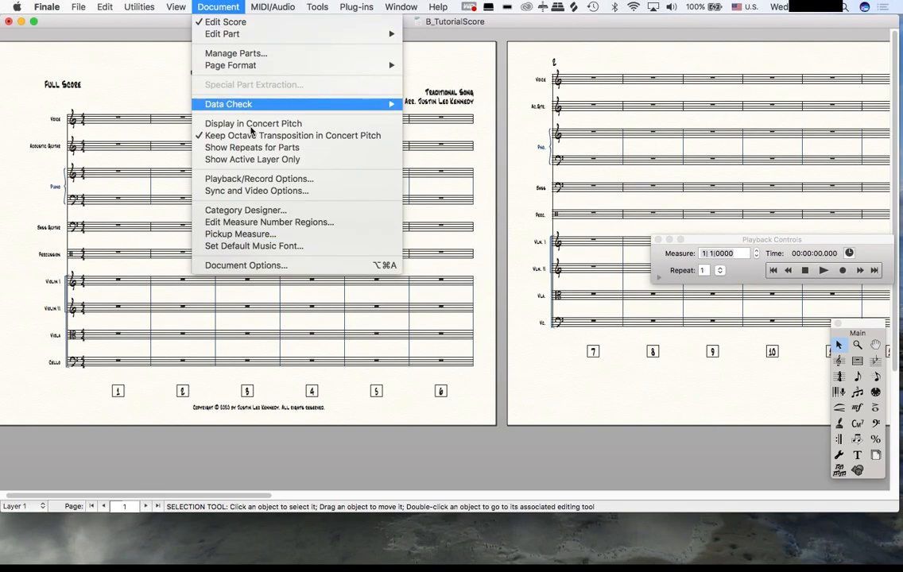
{"action": "left_click", "coordinate": [307, 268]}
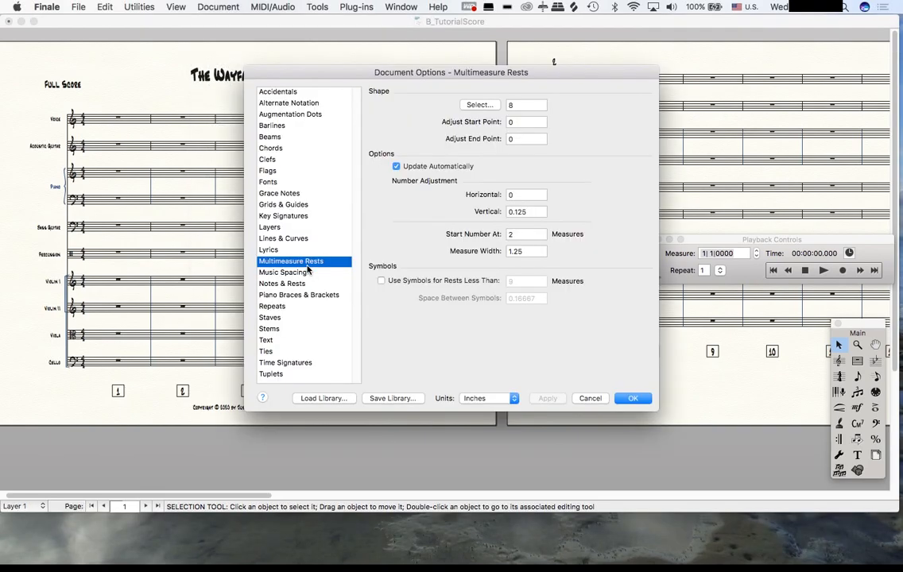
{"action": "left_click", "coordinate": [271, 92]}
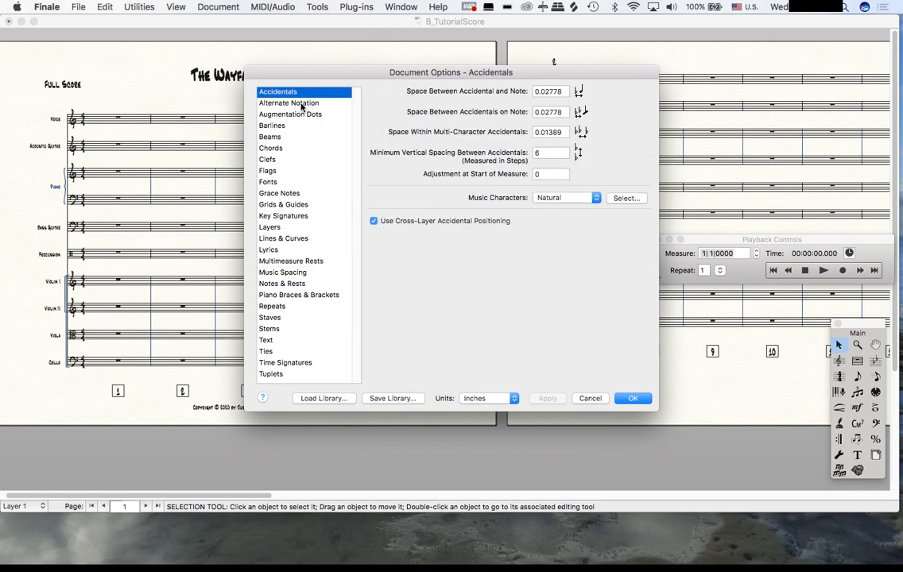
{"action": "left_click", "coordinate": [293, 262]}
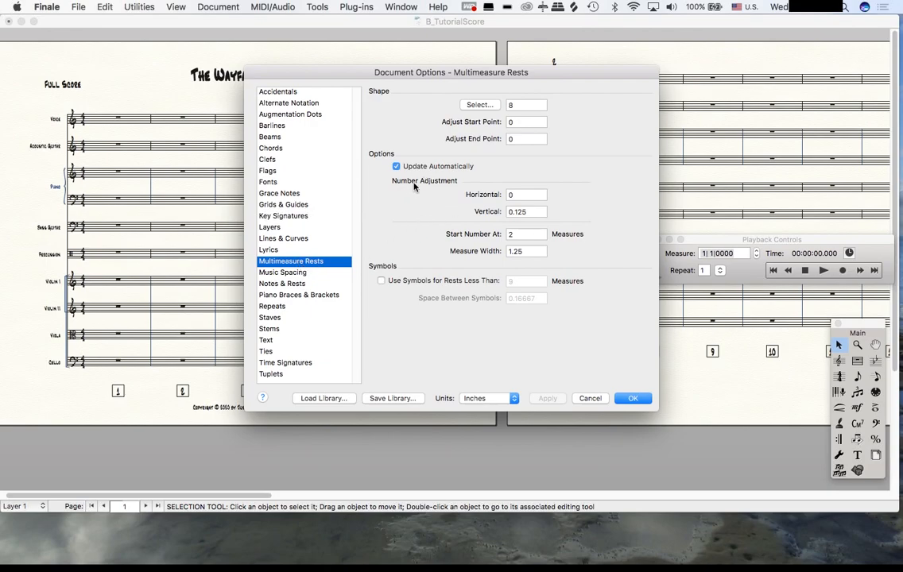
{"action": "double_click", "coordinate": [527, 210]}
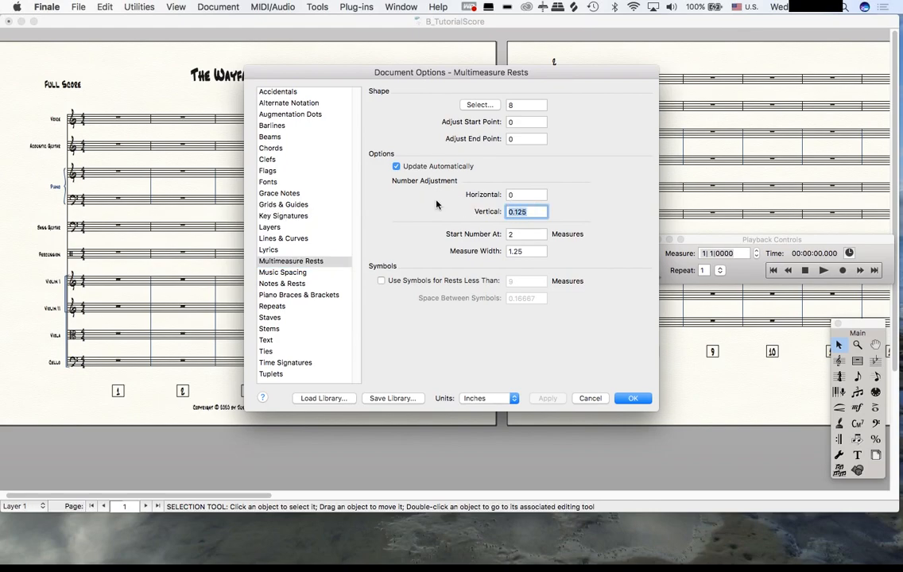
{"action": "type", "text": ".2"}
{"action": "left_click", "coordinate": [550, 398]}
{"action": "left_click", "coordinate": [633, 398]}
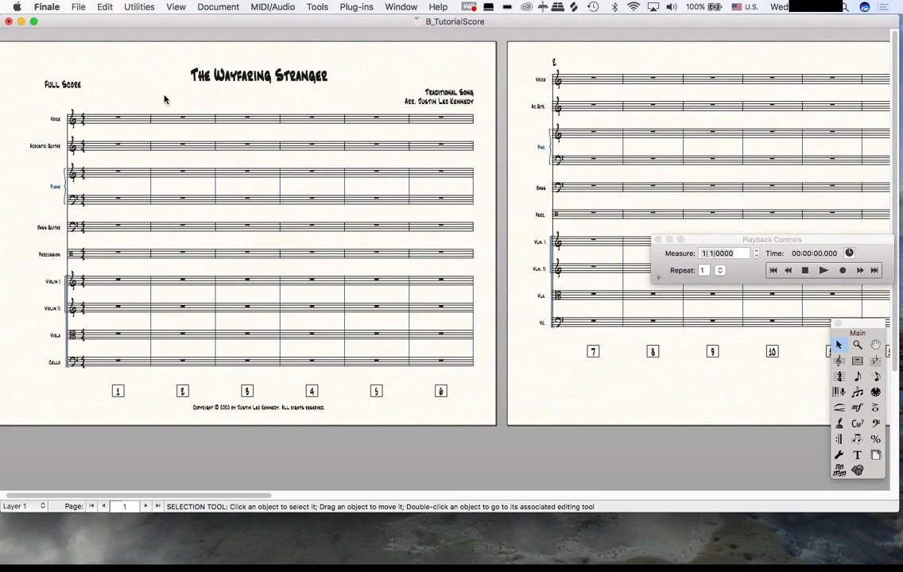
- Switch from the full score to the linked Voice part
{"action": "key", "text": "super+alt+bracketright"}
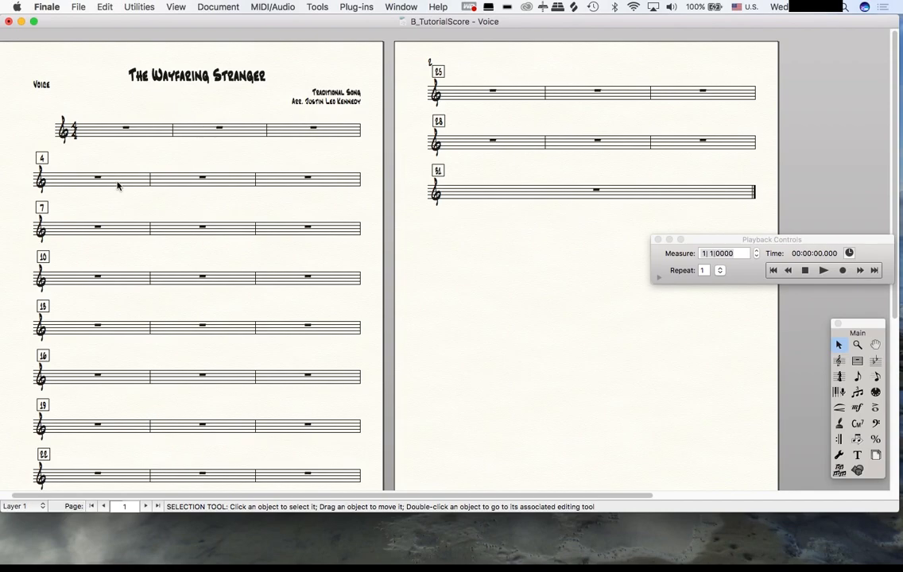
{"action": "left_click", "coordinate": [200, 7]}
{"action": "mouse_move", "coordinate": [242, 36]}
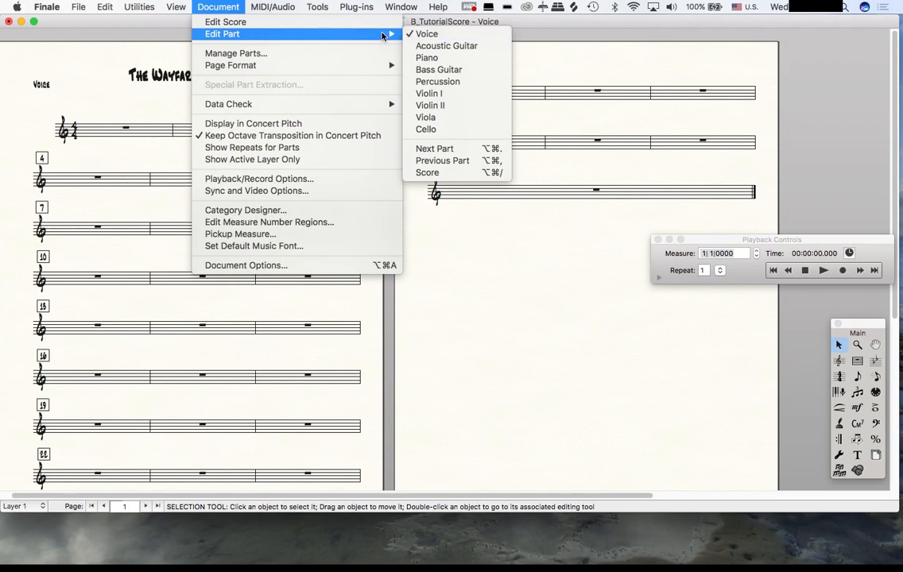
{"action": "left_click", "coordinate": [426, 35]}
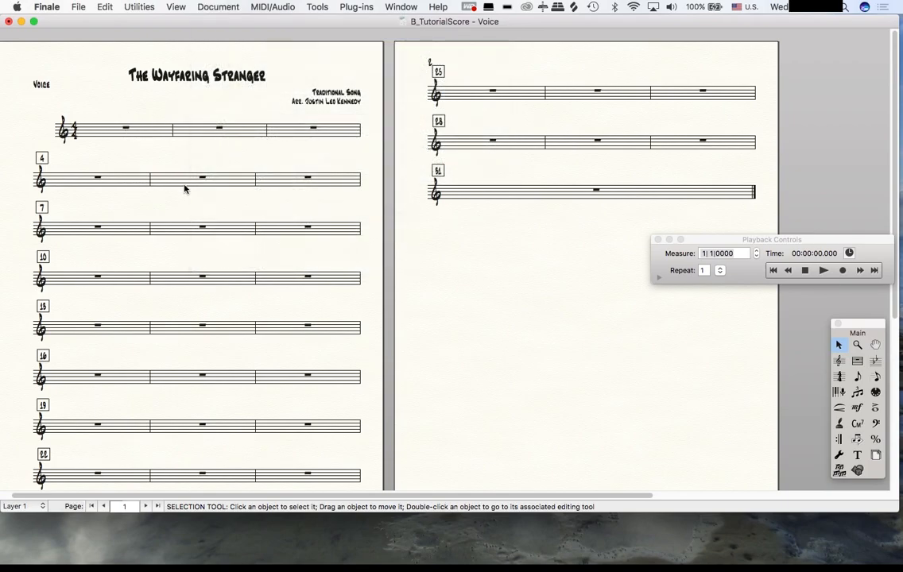
- Create a multimeasure rest from measures 4 through 7 in the Voice part and clear the selection
{"action": "left_click", "coordinate": [130, 184]}
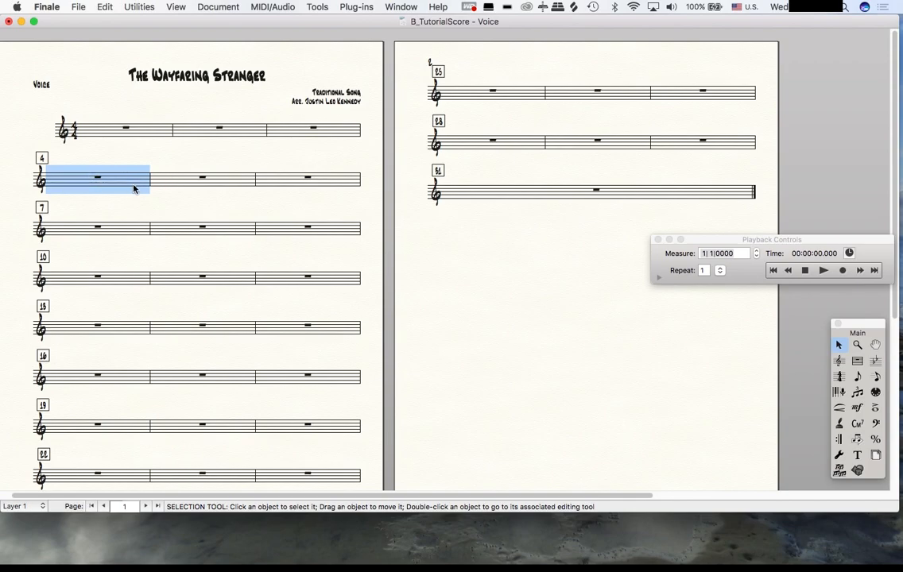
{"action": "left_click", "coordinate": [114, 234], "text": "shift"}
{"action": "right_click", "coordinate": [113, 234]}
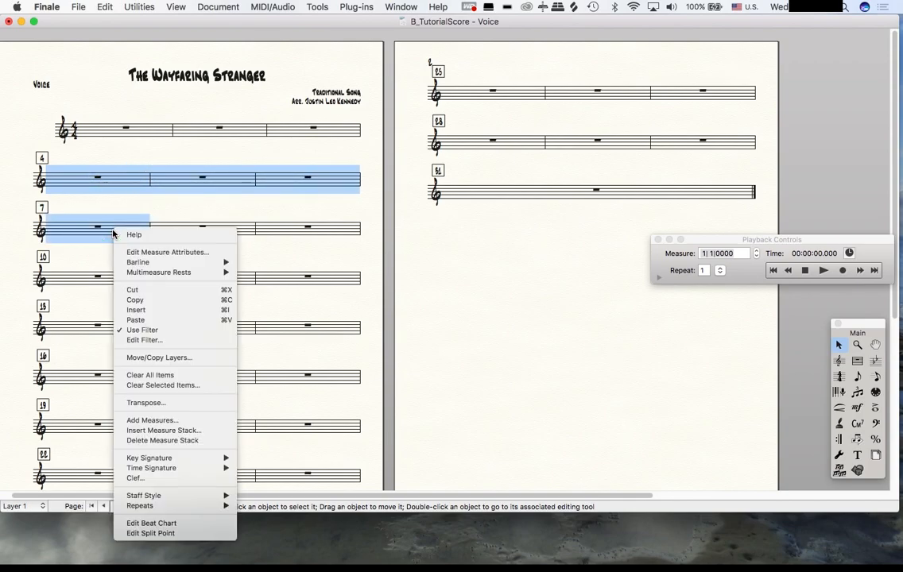
{"action": "mouse_move", "coordinate": [202, 275]}
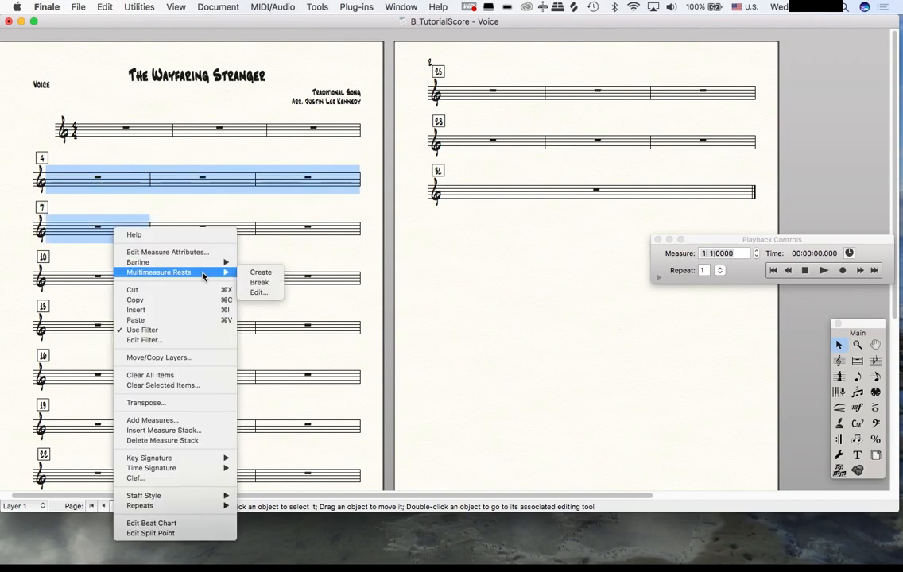
{"action": "left_click", "coordinate": [266, 275]}
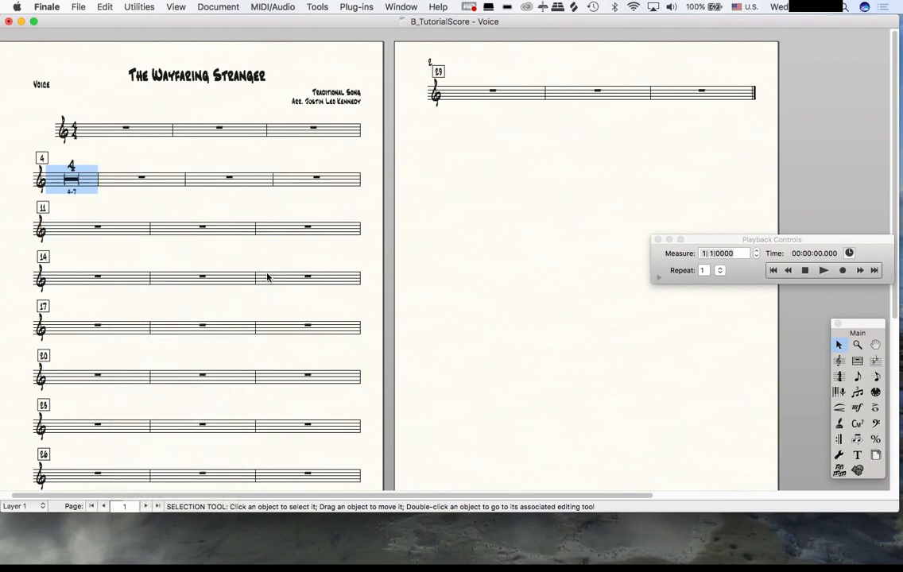
{"action": "left_click", "coordinate": [104, 209]}
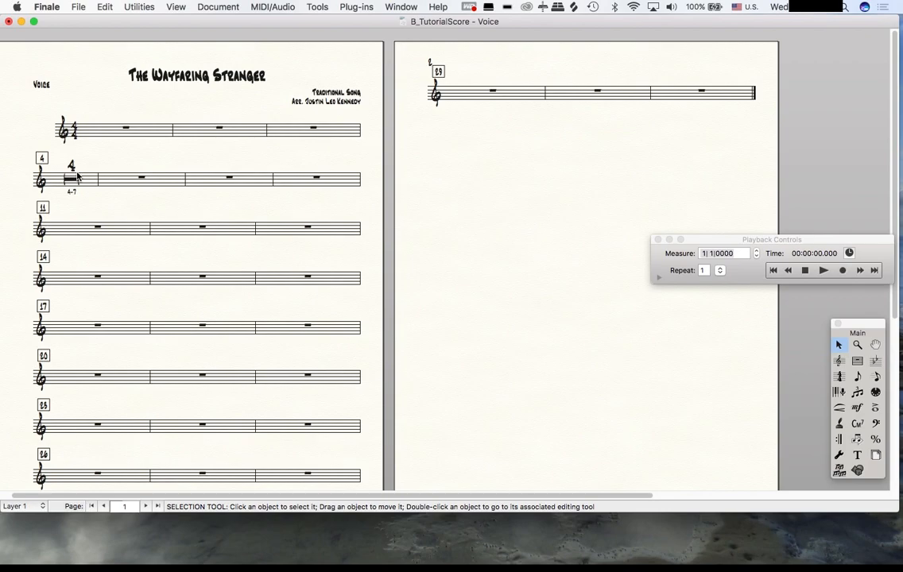
- Switch to the full score and return to the Voice part to compare their measure numbers
{"action": "left_click", "coordinate": [205, 6]}
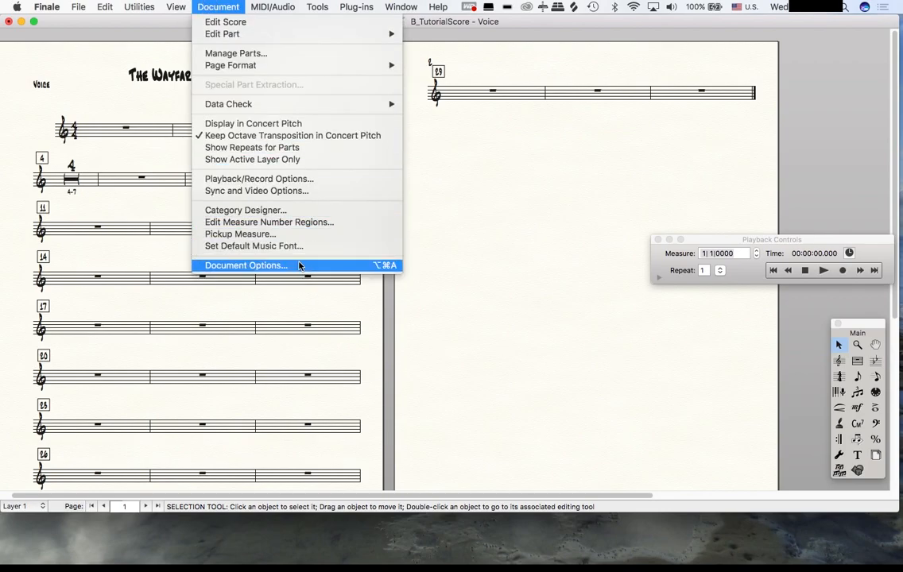
{"action": "left_click", "coordinate": [111, 137]}
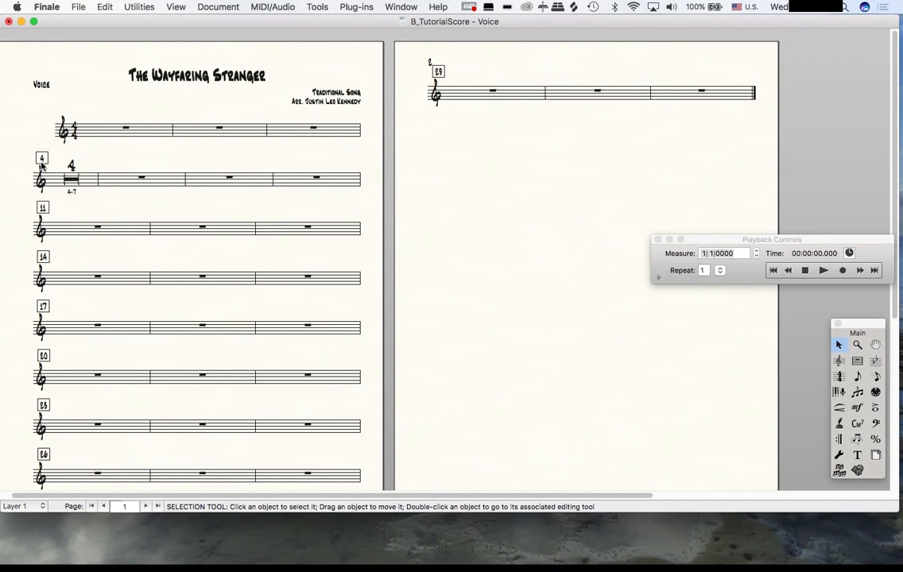
{"action": "key", "text": "alt+shift+super+e"}
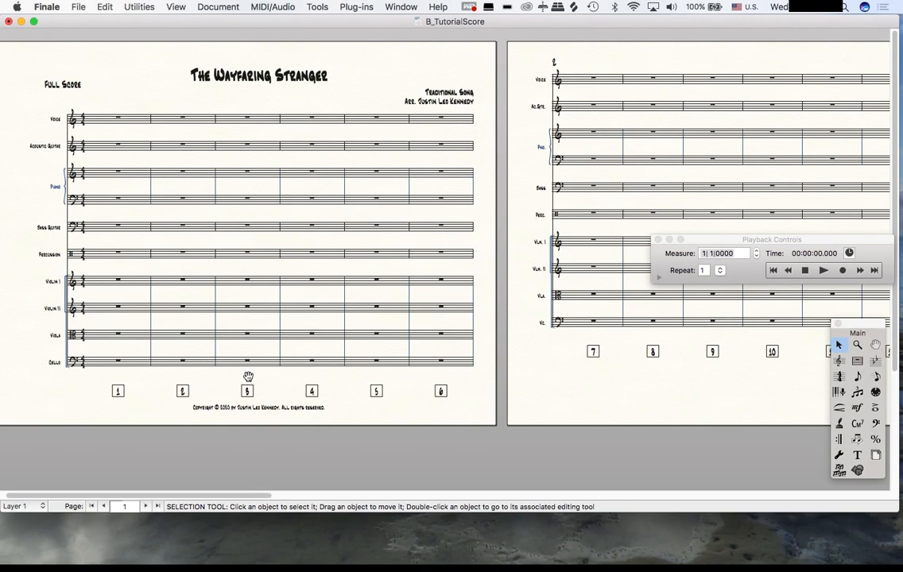
{"action": "key", "text": "alt+super+period"}
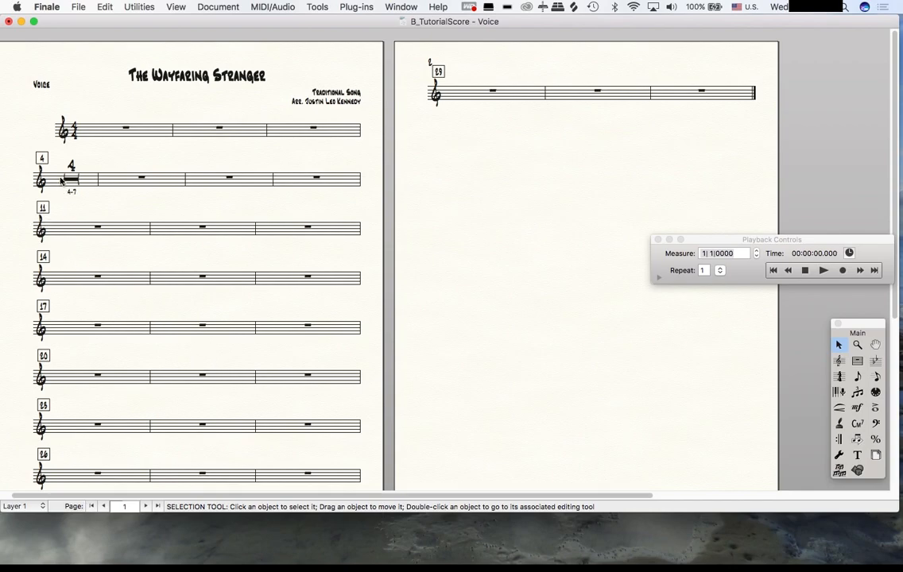